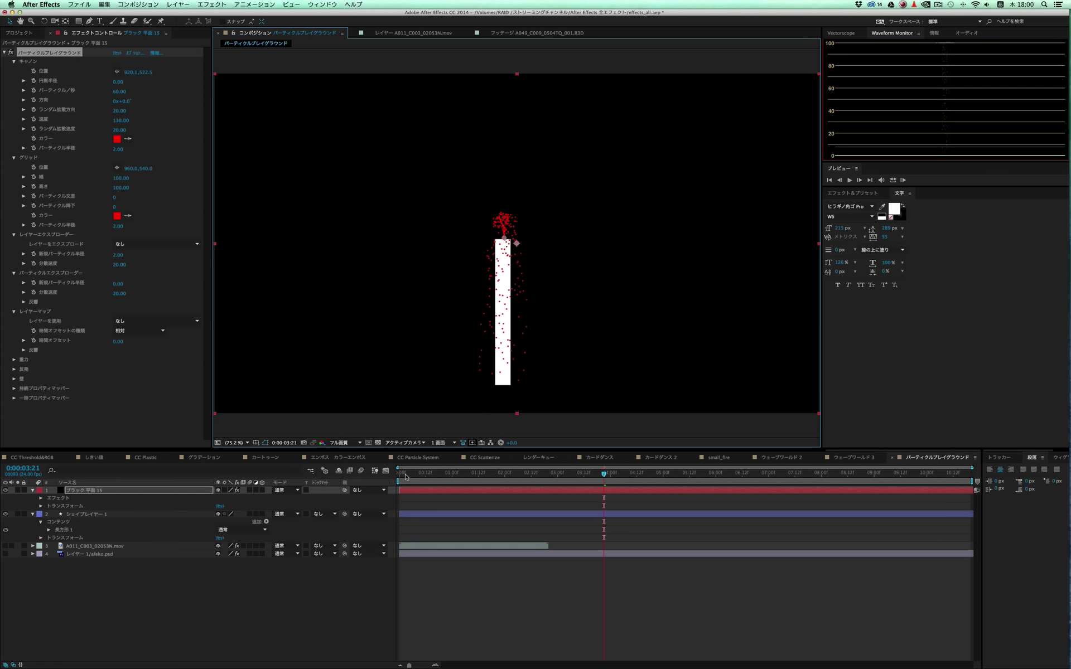
# Step: Scrub the timeline to preview the red particles rising from the white bar
pyautogui.moveTo(401, 478); pyautogui.dragTo(633, 496)
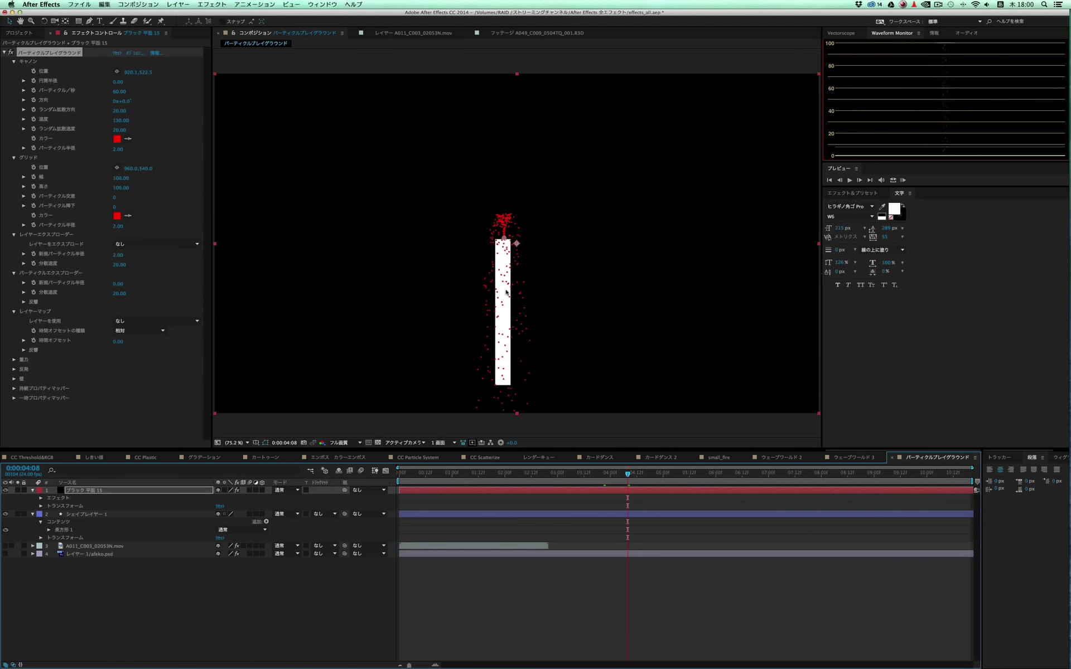
# Step: Reposition the particle cannon onto the top of the white bar
pyautogui.click(117, 72)
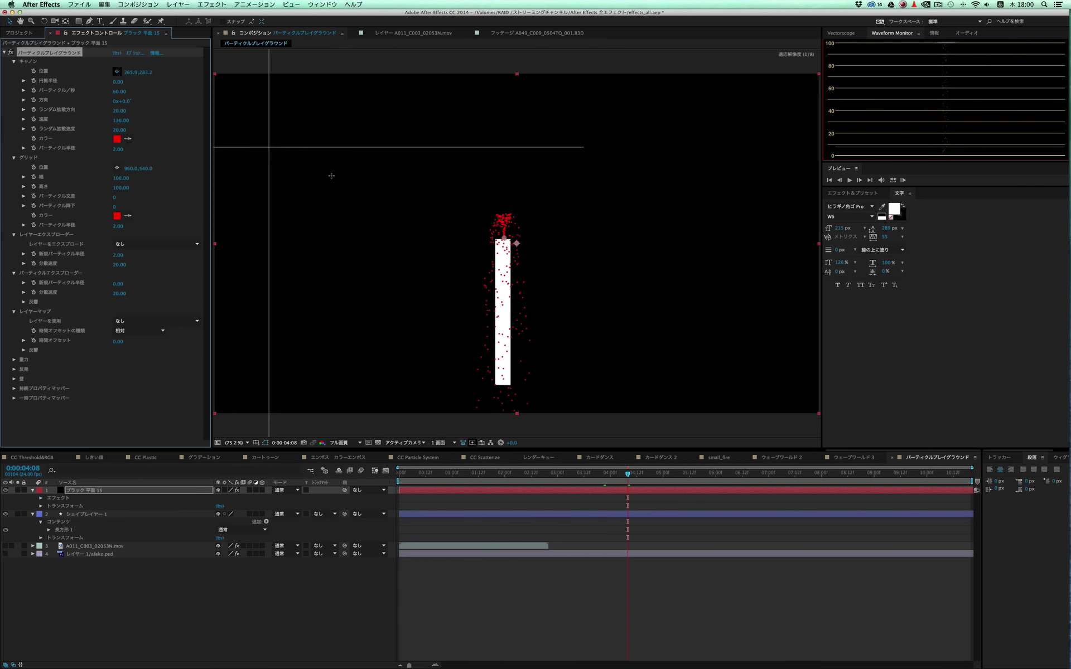
pyautogui.click(582, 236)
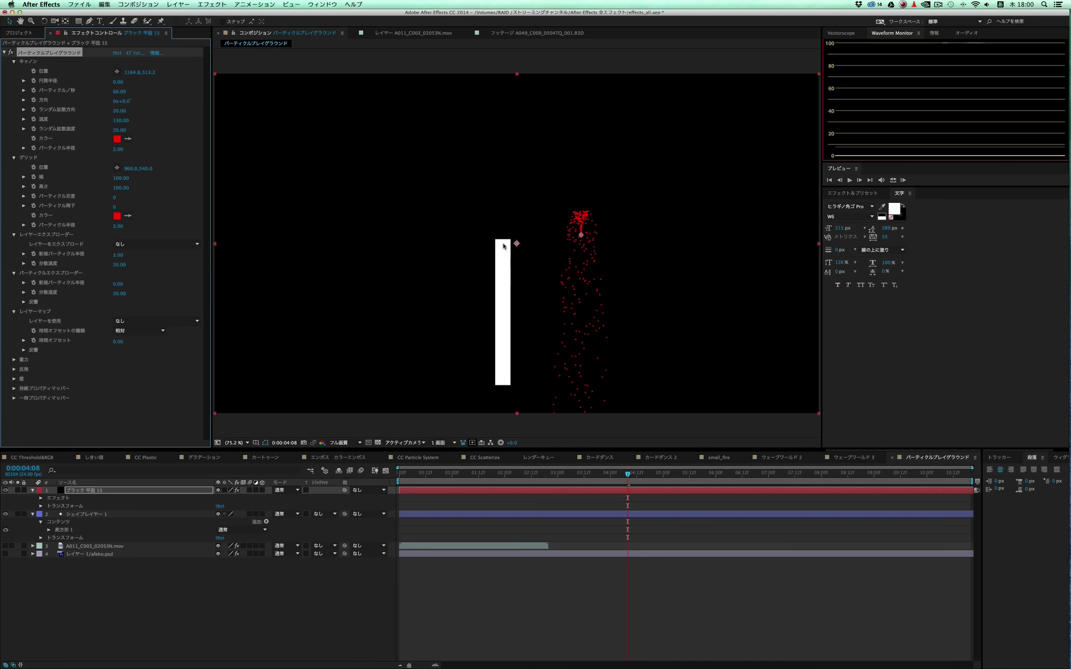
pyautogui.moveTo(581, 236); pyautogui.dragTo(502, 239)
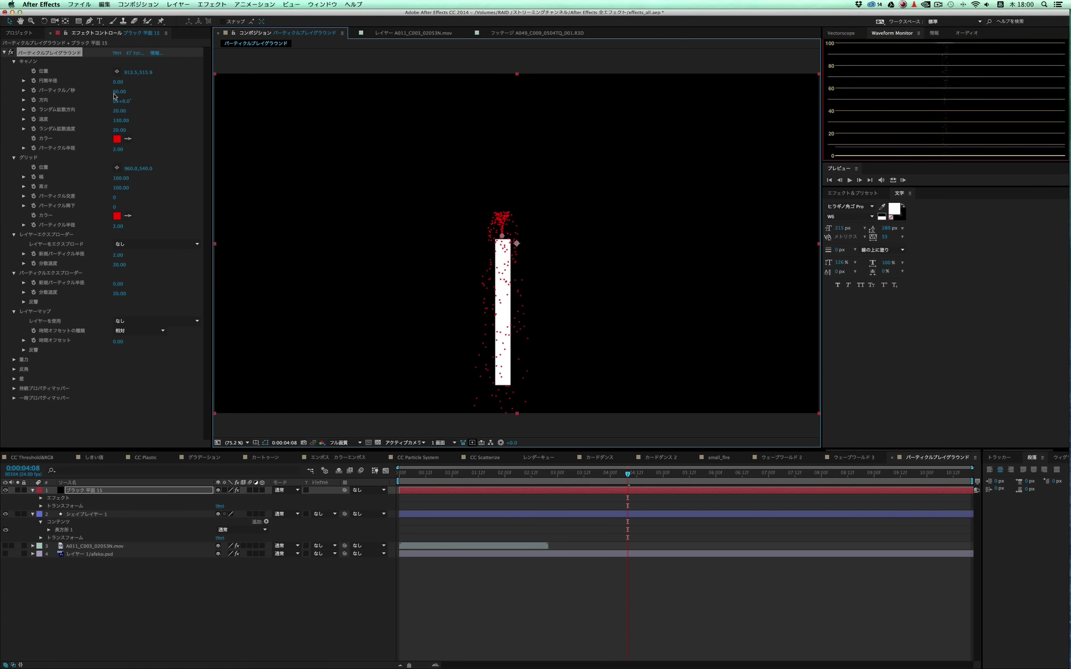
# Step: Try a wider barrel radius, check an earlier frame, then undo it back to 0
pyautogui.moveTo(118, 81); pyautogui.dragTo(176, 84)
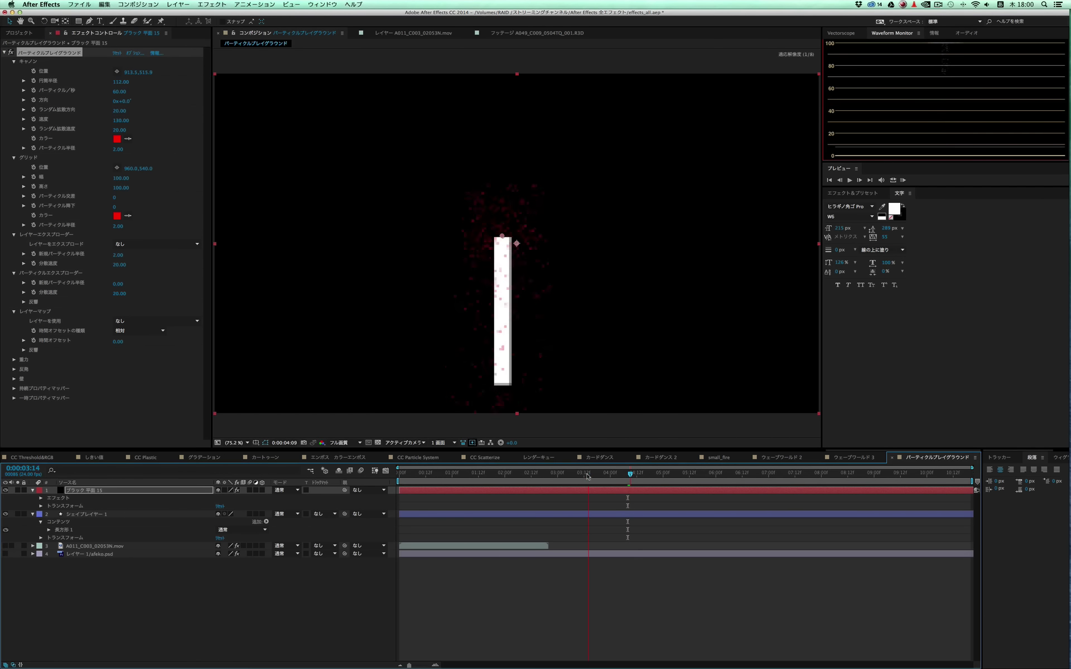
pyautogui.click(619, 475)
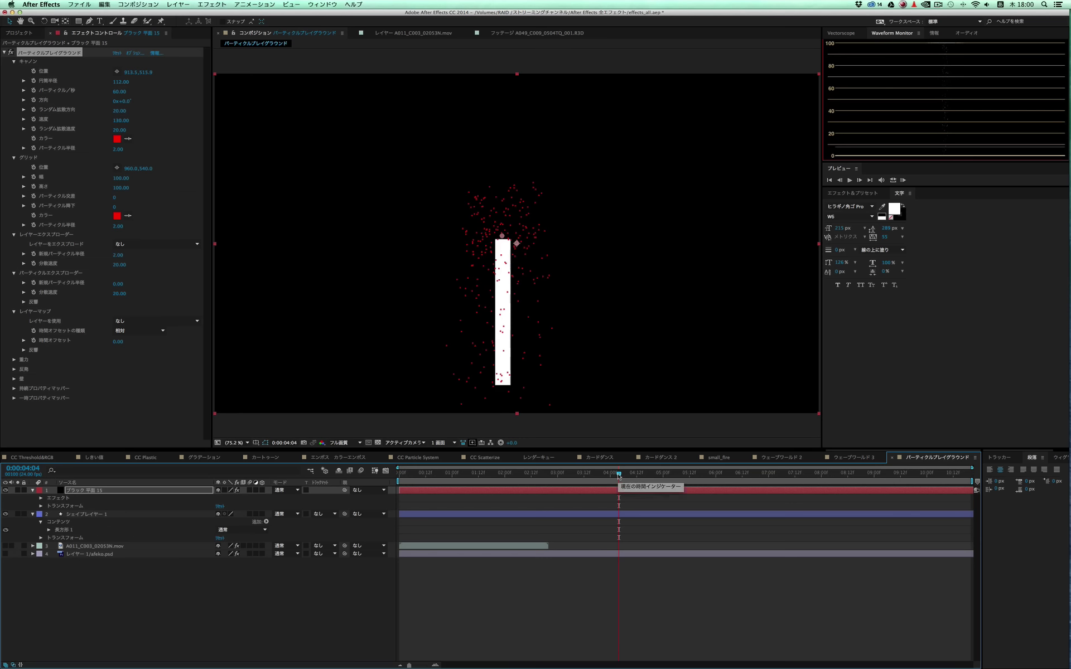
pyautogui.press('super+z')
pyautogui.moveTo(117, 92); pyautogui.dragTo(132, 101)
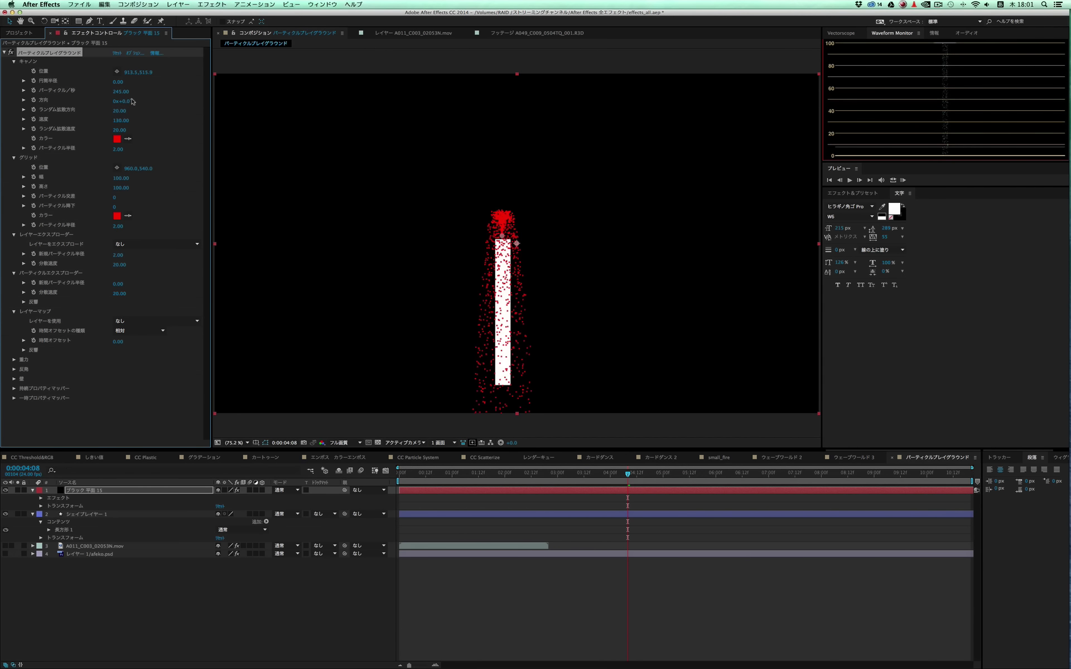
pyautogui.press('super+z')
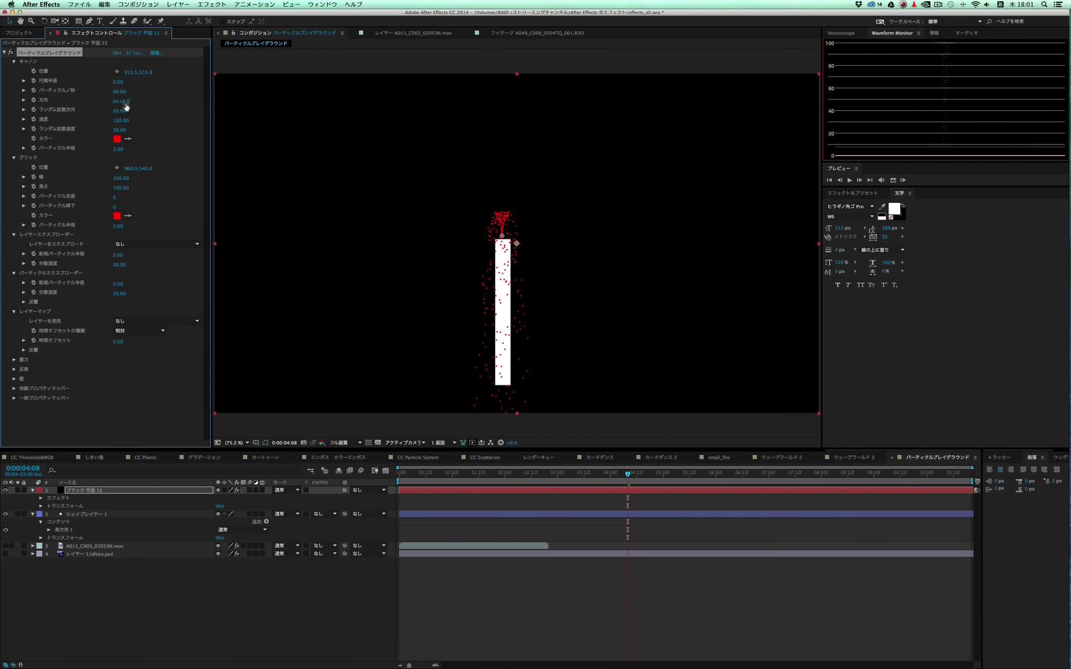
pyautogui.moveTo(134, 101); pyautogui.dragTo(155, 101)
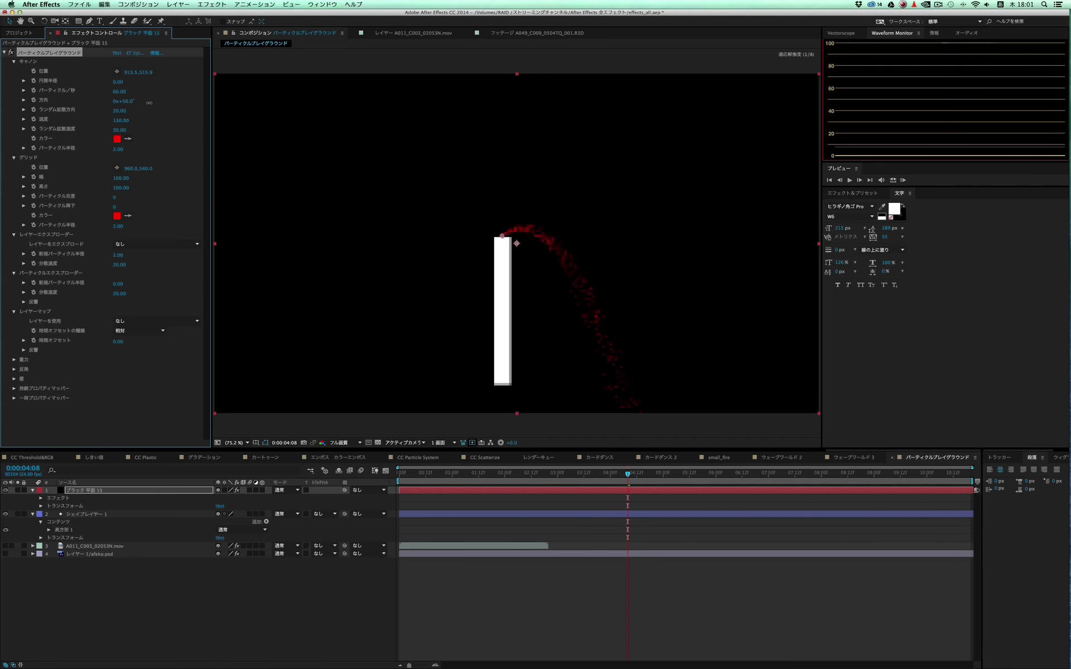
pyautogui.moveTo(524, 474); pyautogui.dragTo(557, 474)
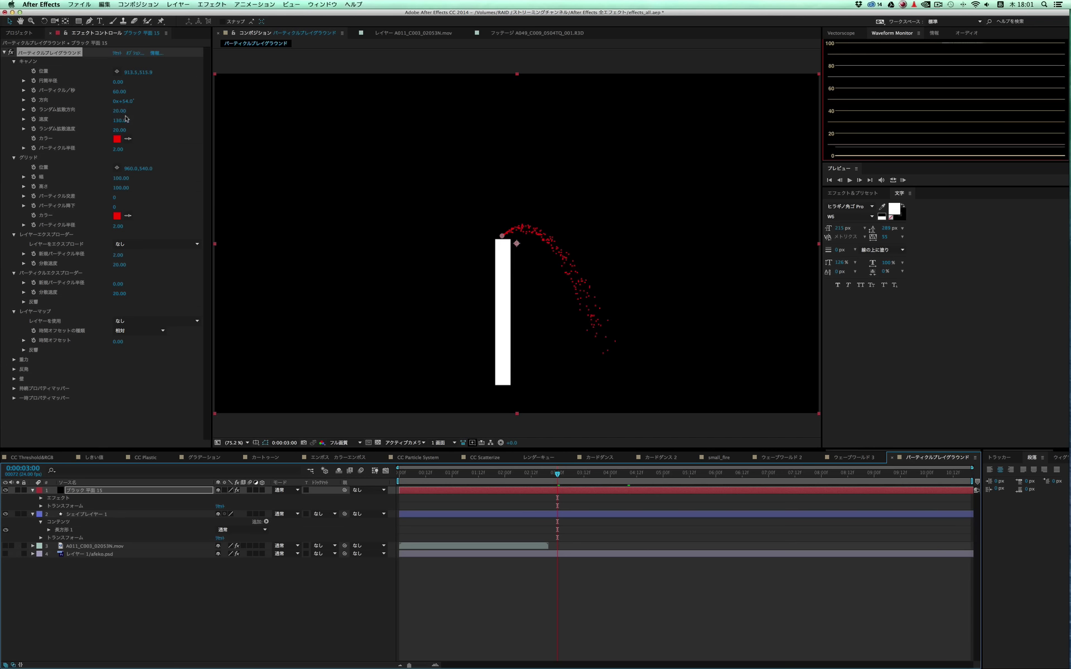
pyautogui.hotkey('ctrl', 'z')
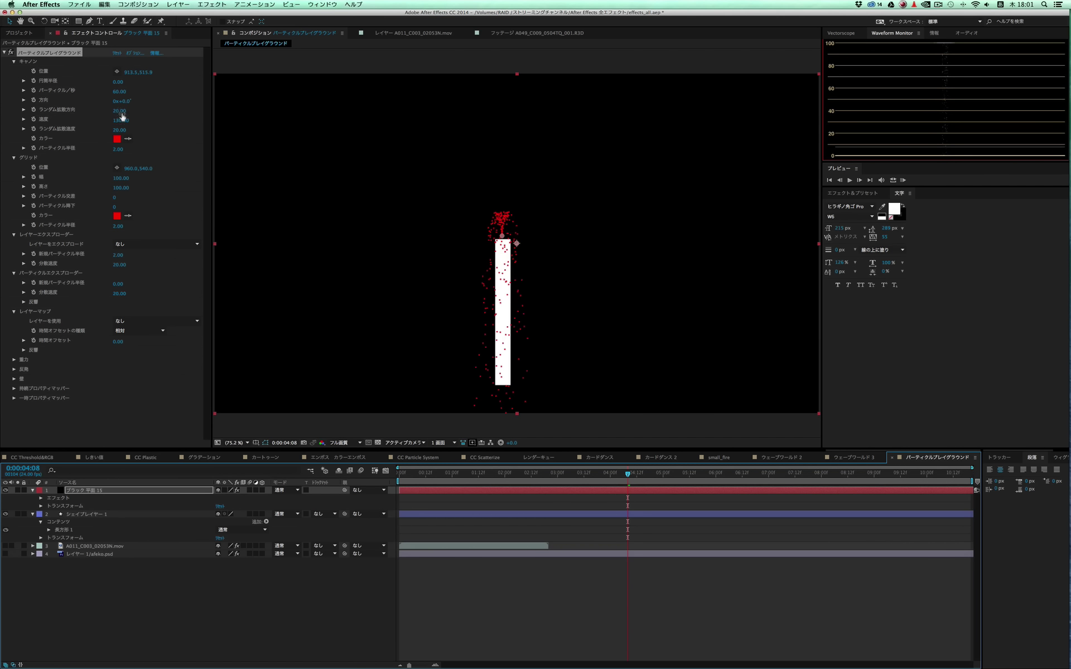
pyautogui.moveTo(122, 116); pyautogui.dragTo(174, 113)
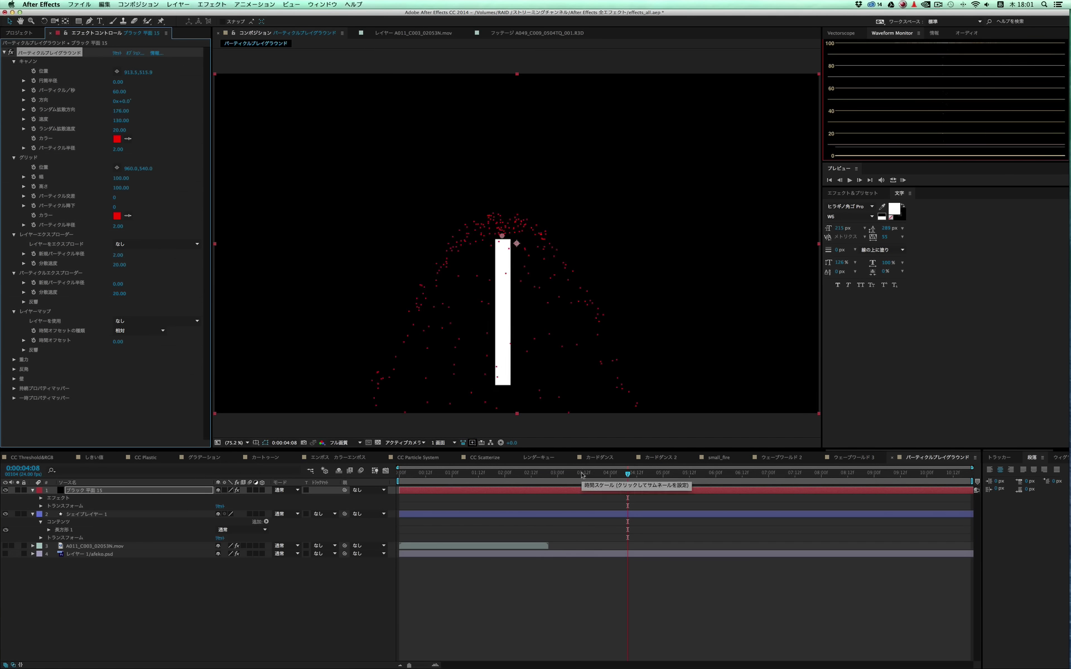
# Step: Undo the direction spread change, then set Velocity to 303 and Velocity Random Spread to 135
pyautogui.press('super+z')
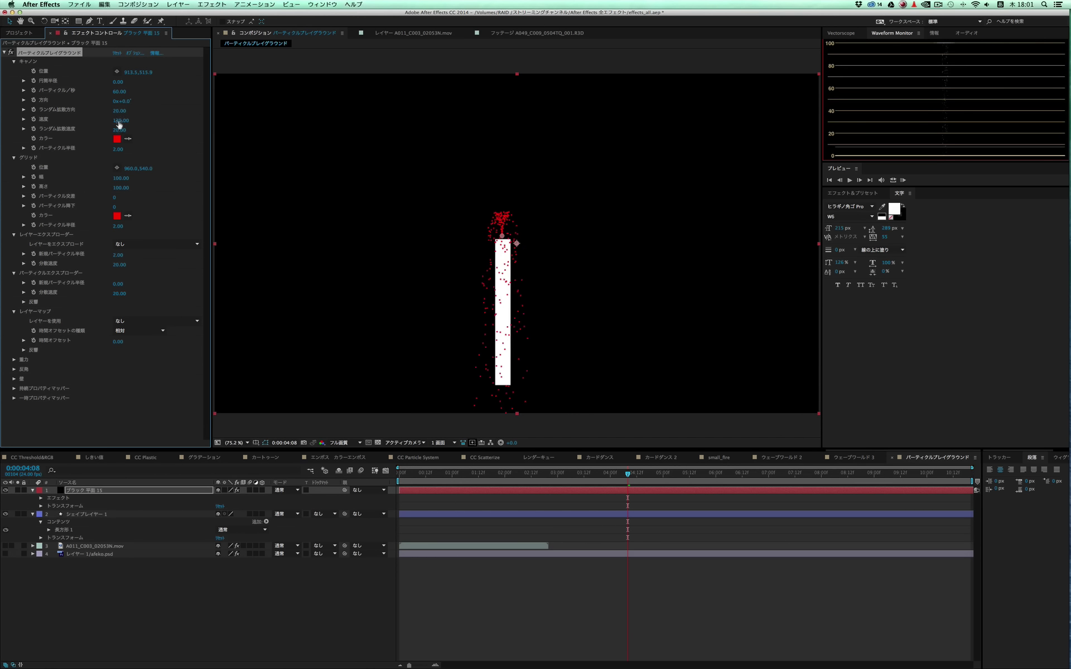
pyautogui.moveTo(134, 121); pyautogui.dragTo(189, 121)
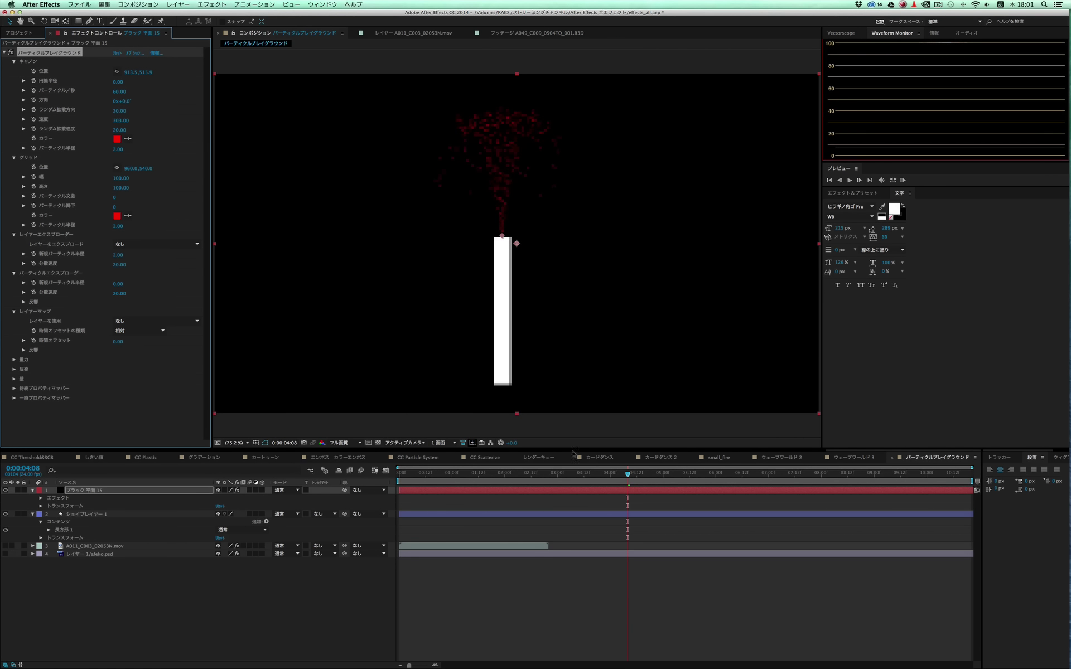
pyautogui.moveTo(466, 477); pyautogui.dragTo(773, 495)
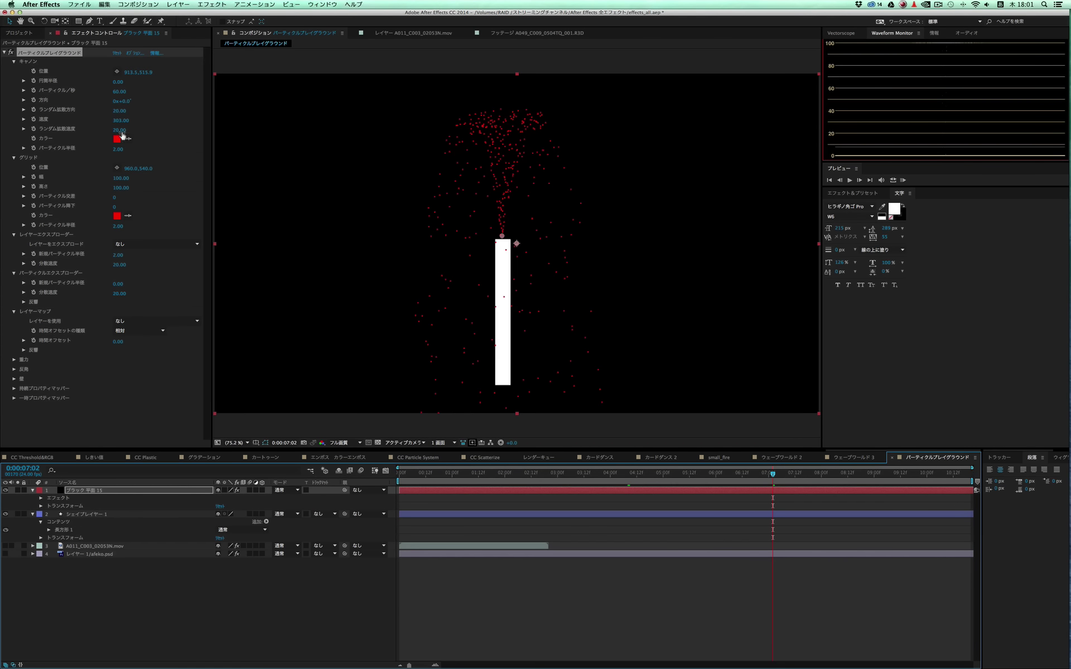
pyautogui.moveTo(120, 131); pyautogui.dragTo(135, 131)
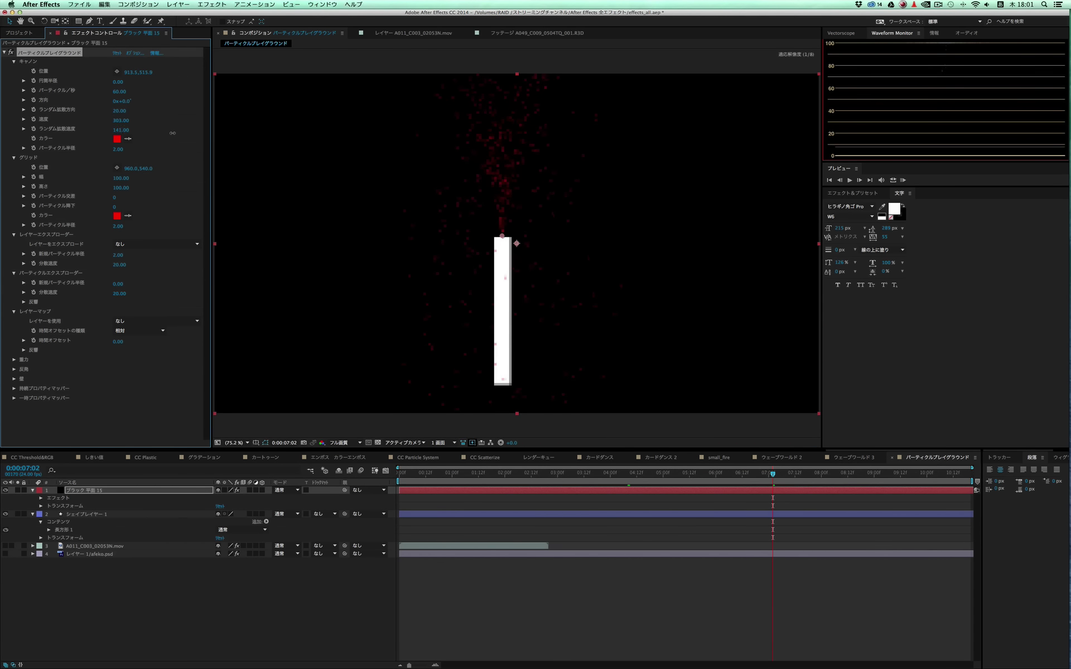
pyautogui.moveTo(161, 132); pyautogui.dragTo(171, 135)
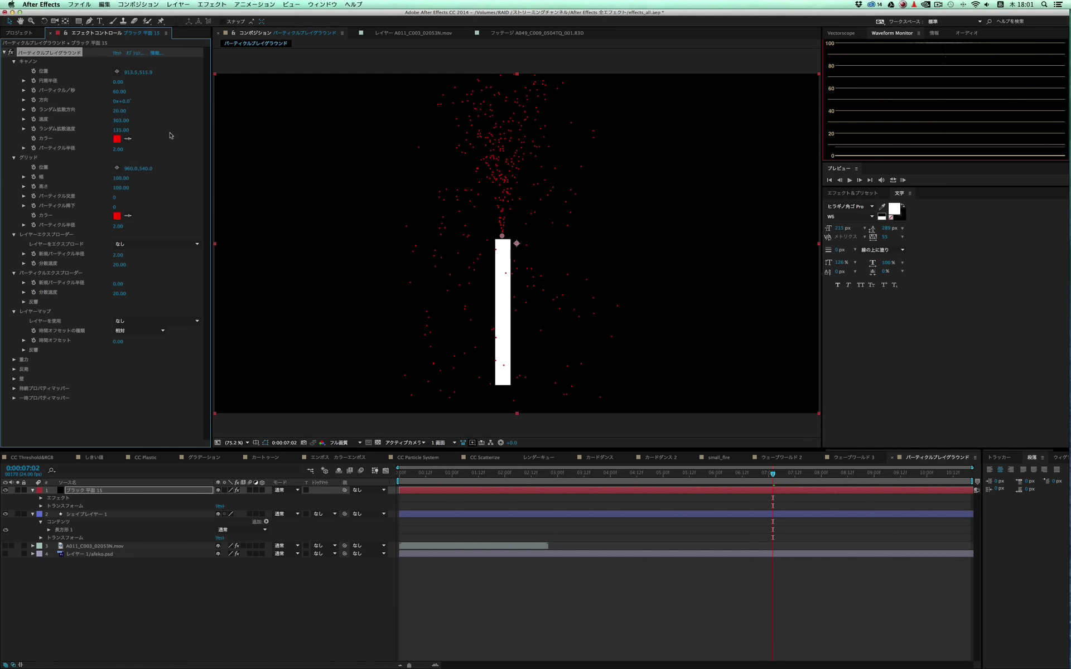
# Step: Make the cannon particles blue and set Particle Radius to 42
pyautogui.click(117, 139)
pyautogui.moveTo(71, 92)
pyautogui.mouseDown()
pyautogui.moveTo(71, 105)
pyautogui.moveTo(109, 70)
pyautogui.mouseUp()
pyautogui.click(126, 105)
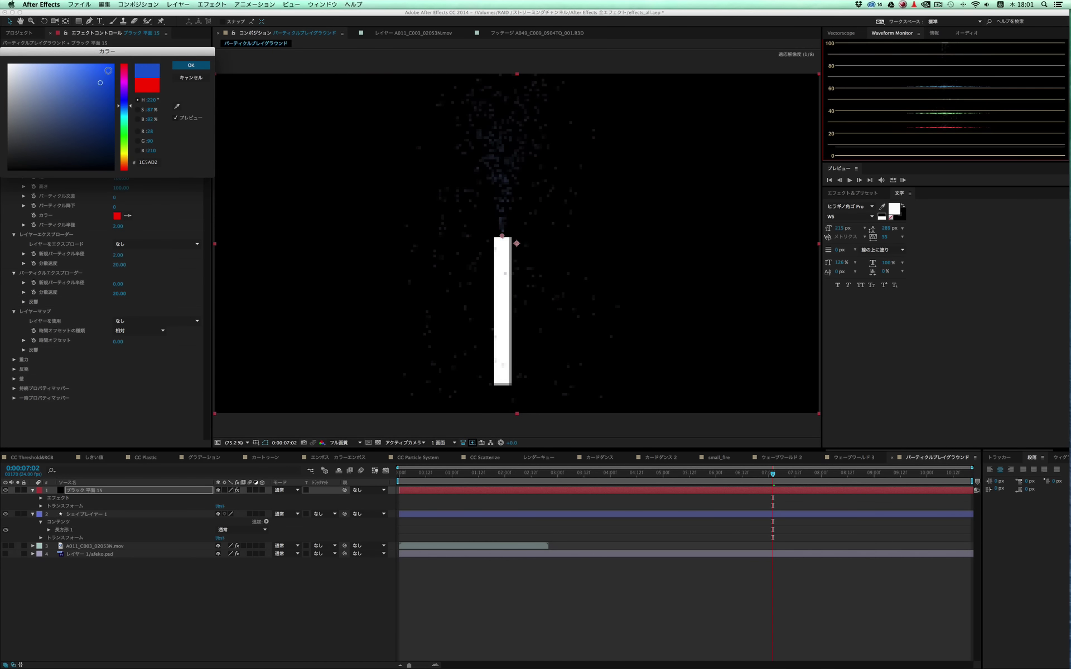
pyautogui.click(190, 65)
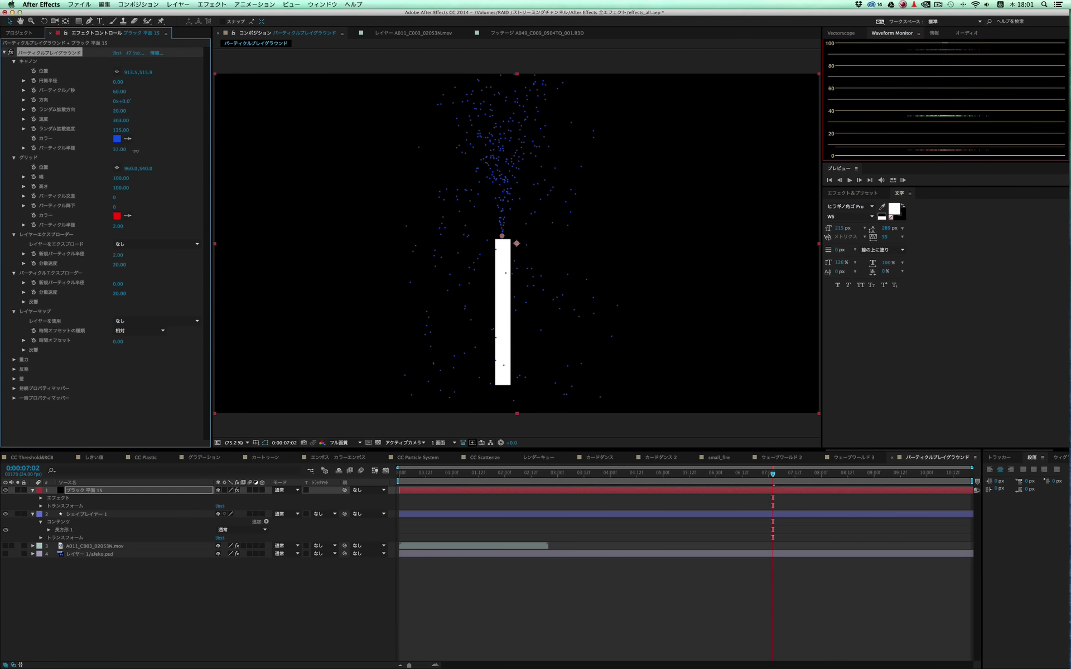
pyautogui.moveTo(136, 150); pyautogui.dragTo(124, 151)
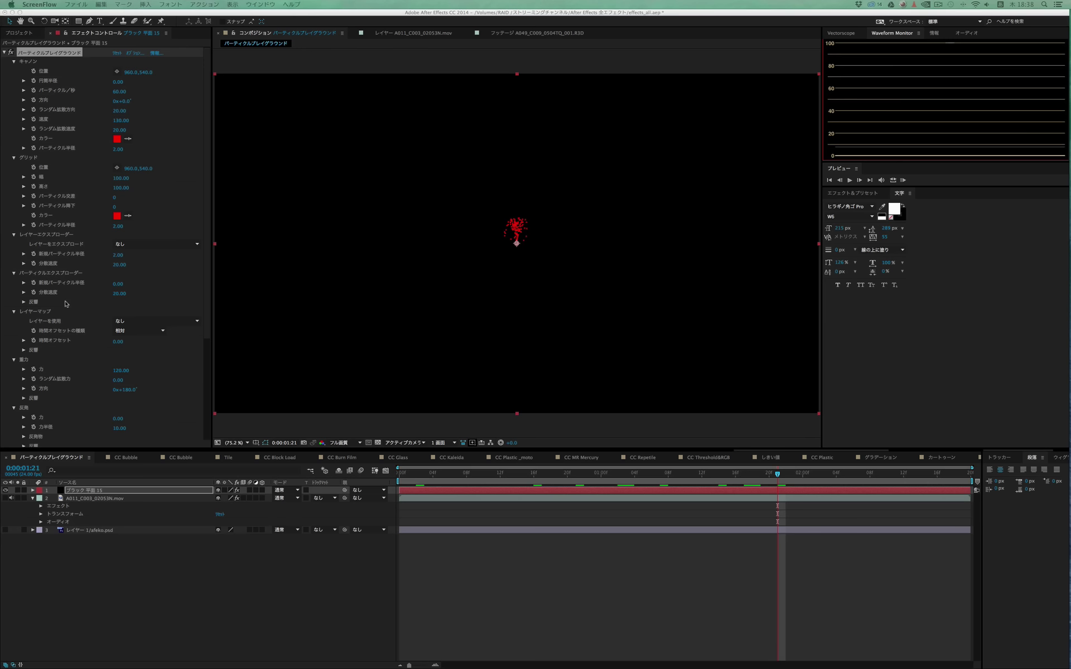
# Step: Turn on visibility for layer 3, the afeko.psd character image
pyautogui.click(35, 313)
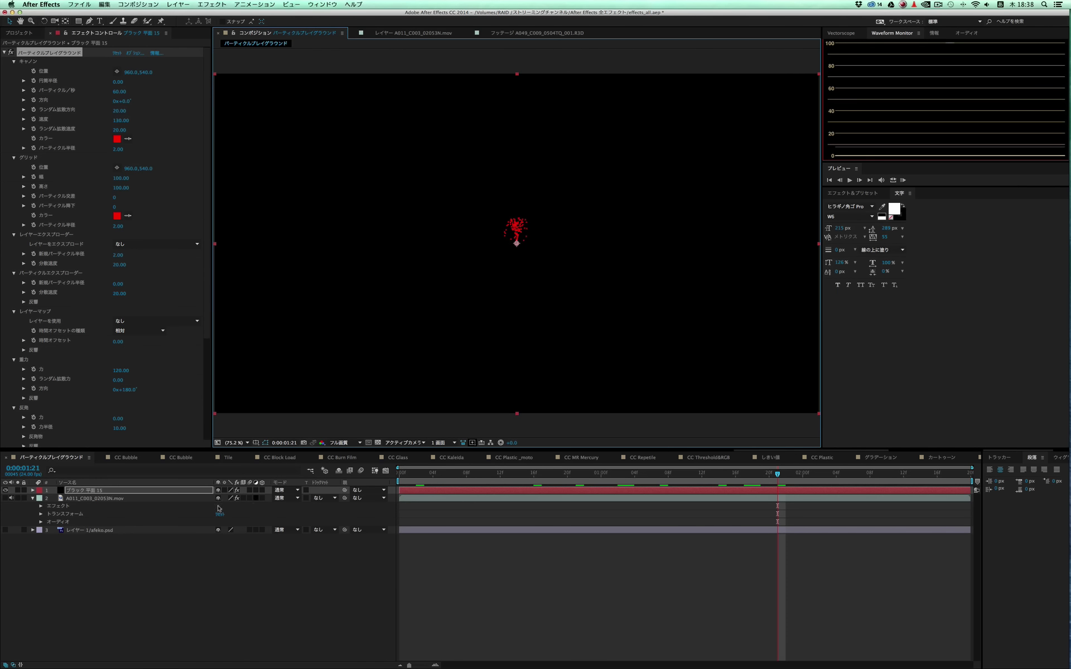
pyautogui.click(6, 530)
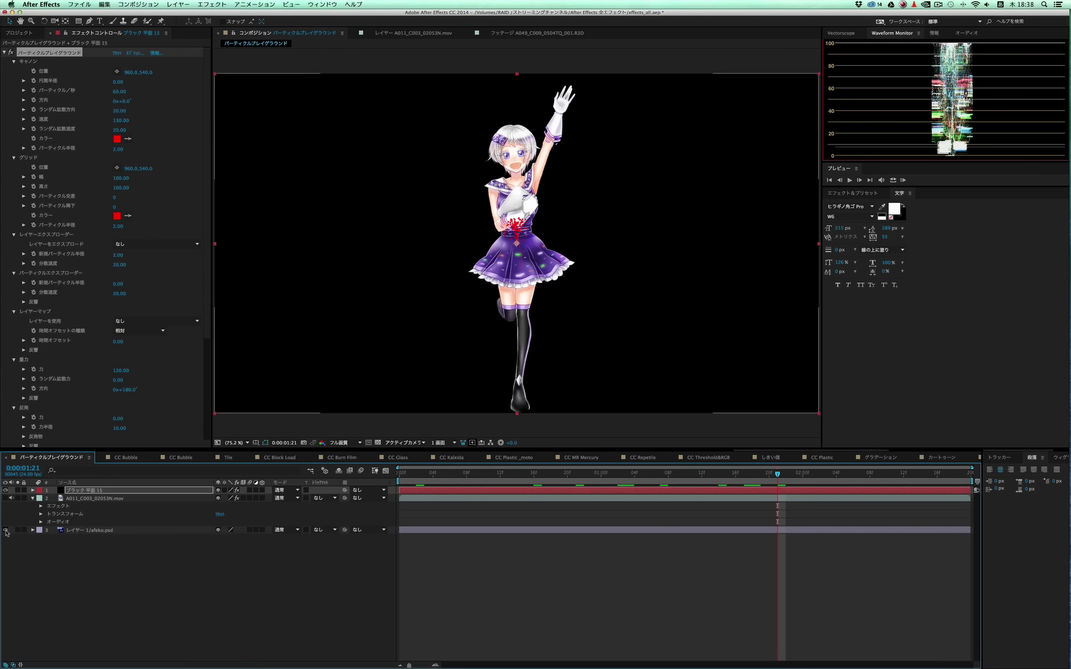
# Step: Hide afeko.psd, map the particles to that layer, and preview the falling character particles
pyautogui.click(5, 530)
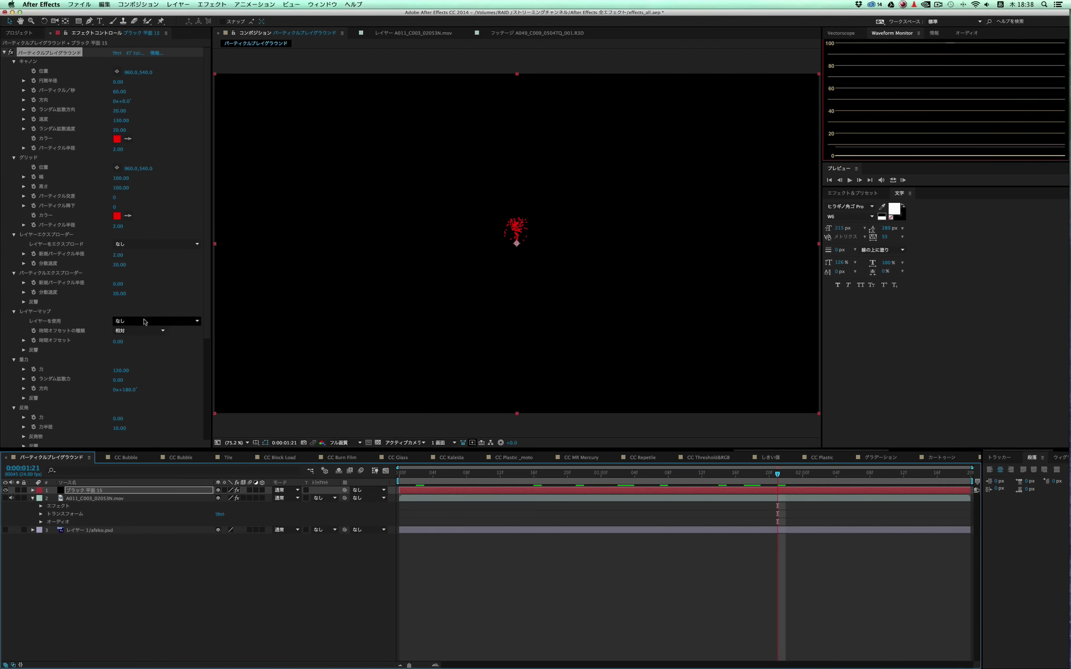
pyautogui.click(144, 322)
pyautogui.click(157, 358)
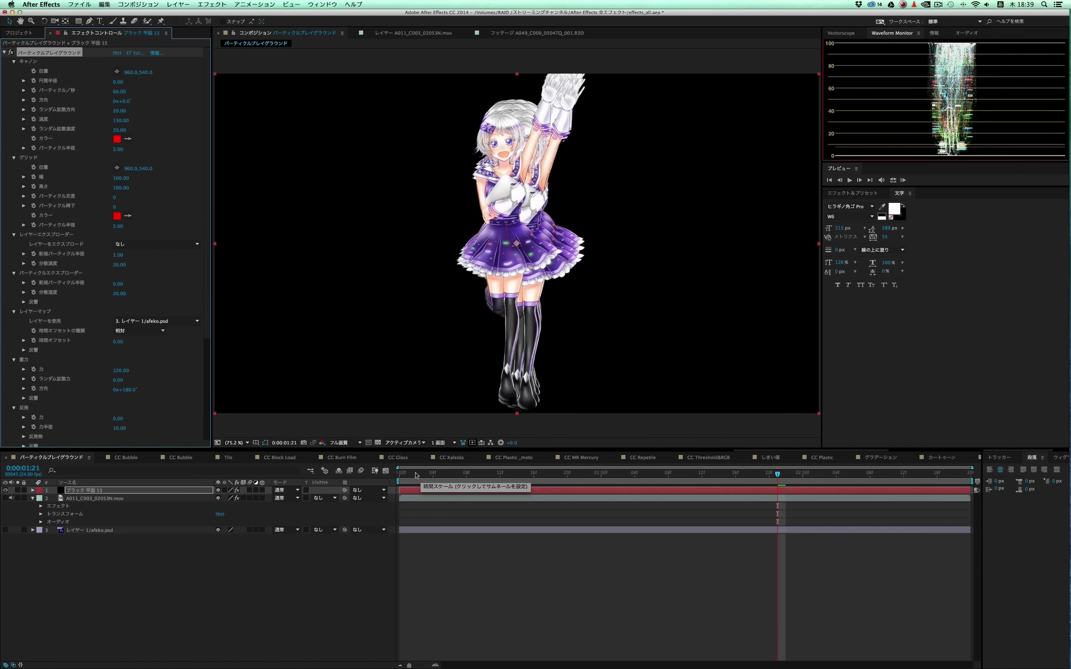
pyautogui.moveTo(416, 476); pyautogui.dragTo(905, 483)
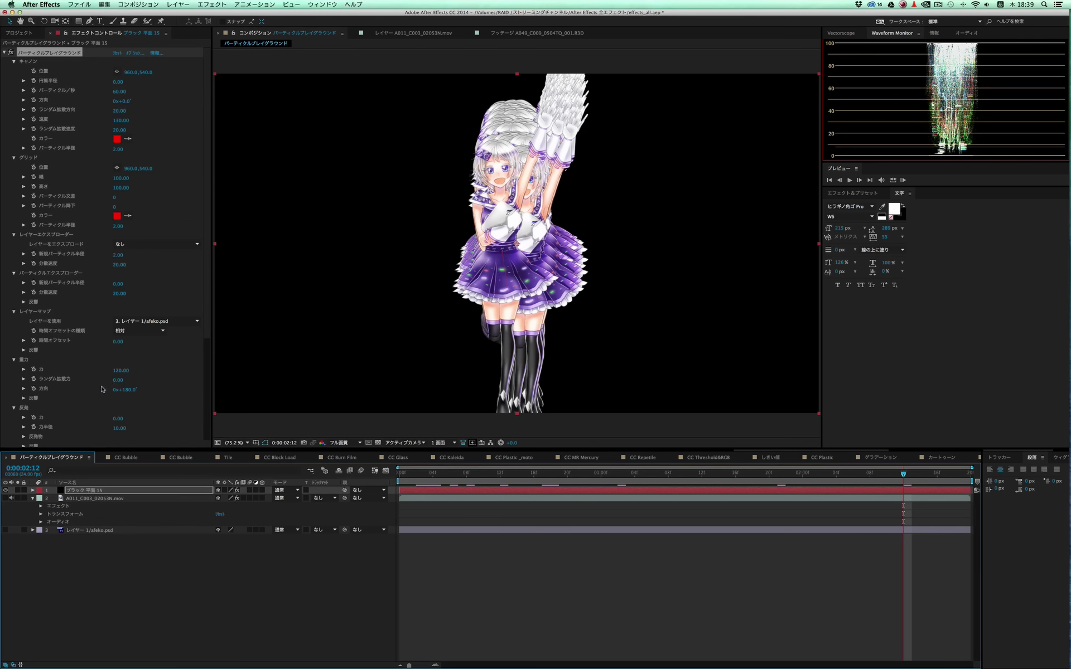
pyautogui.click(105, 389)
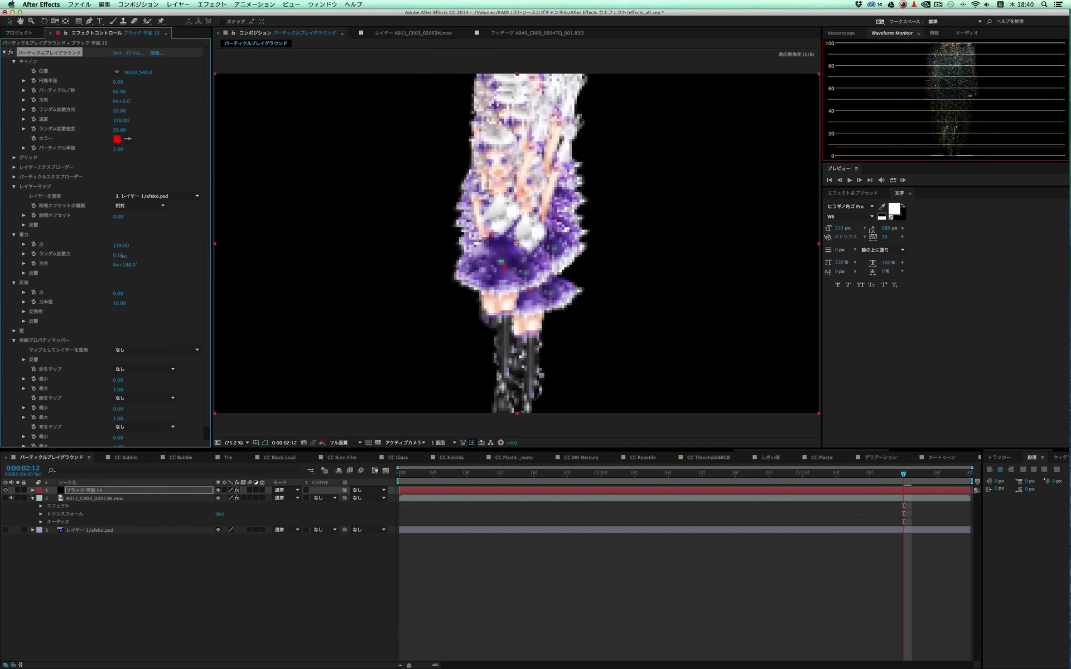
# Step: Angle Gravity Direction to 224° and preview the particles a few frames later
pyautogui.moveTo(117, 255); pyautogui.dragTo(148, 264)
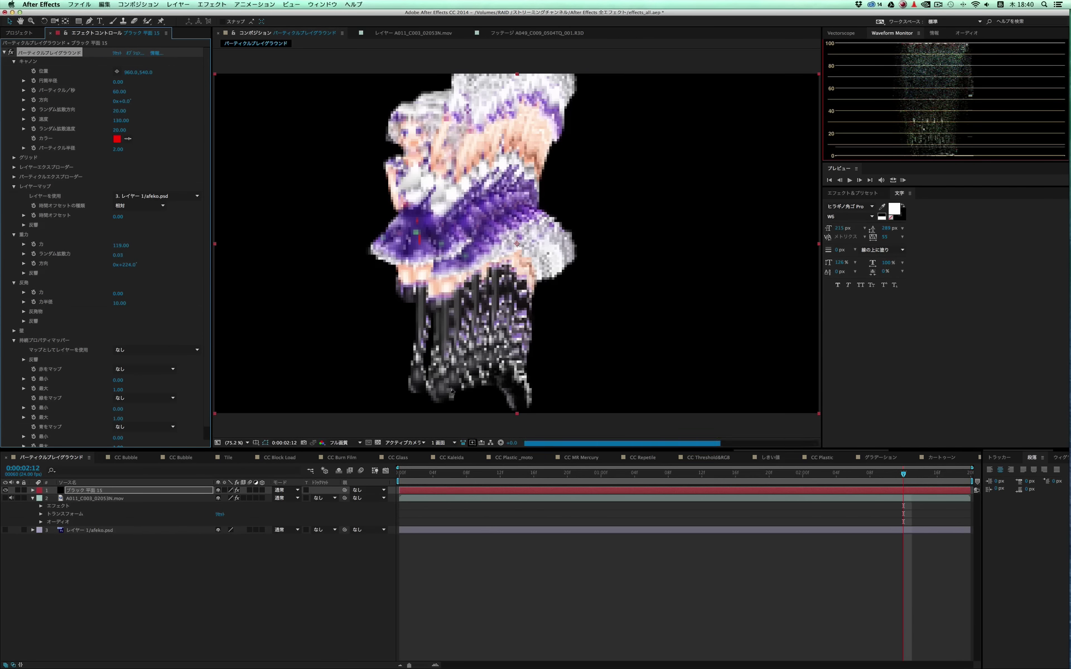
pyautogui.moveTo(416, 478); pyautogui.dragTo(526, 480)
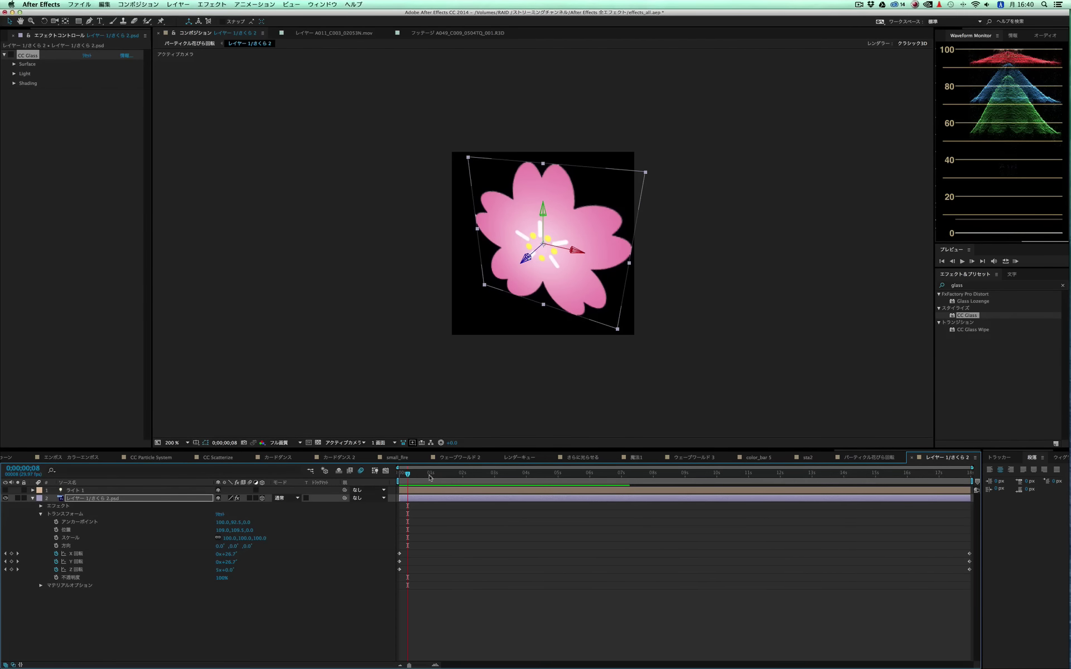
# Step: Scrub the さくら 2 flower's 3D rotation forward and back, then switch to the パーティクル花びら回転 comp
pyautogui.moveTo(430, 477)
pyautogui.mouseDown()
pyautogui.moveTo(551, 473)
pyautogui.moveTo(533, 474)
pyautogui.mouseUp()
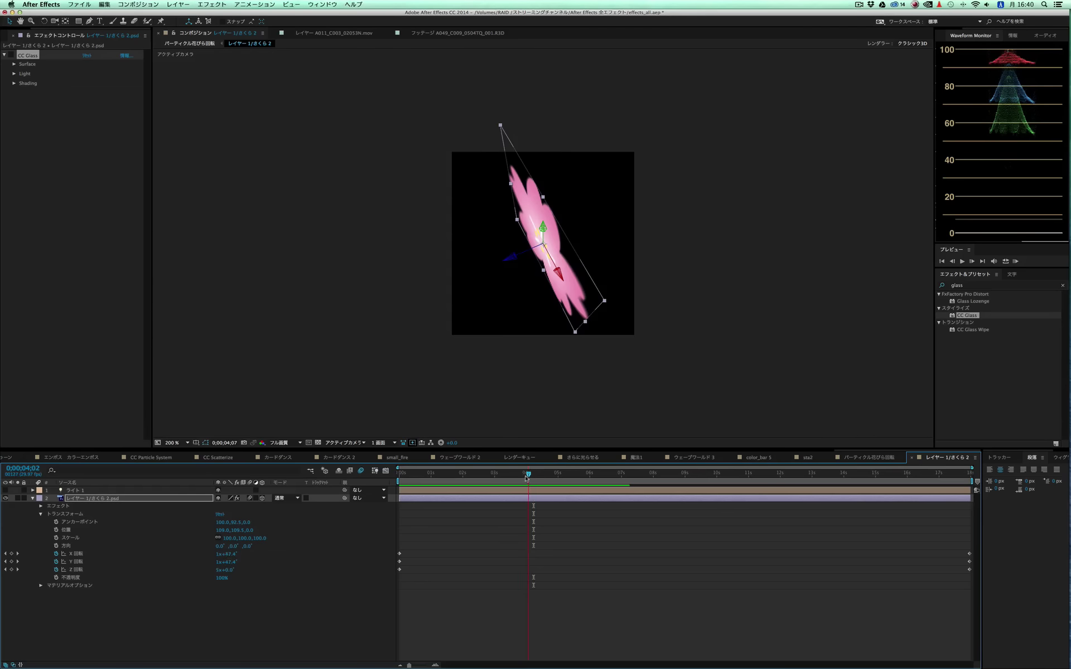
pyautogui.moveTo(533, 473); pyautogui.dragTo(499, 473)
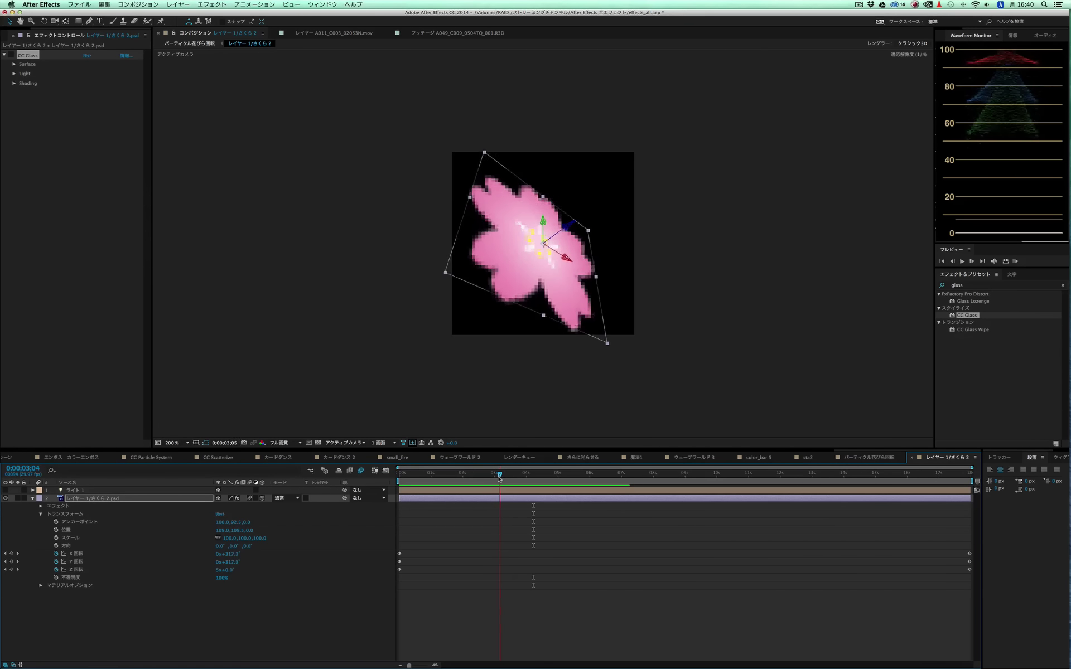
pyautogui.click(864, 458)
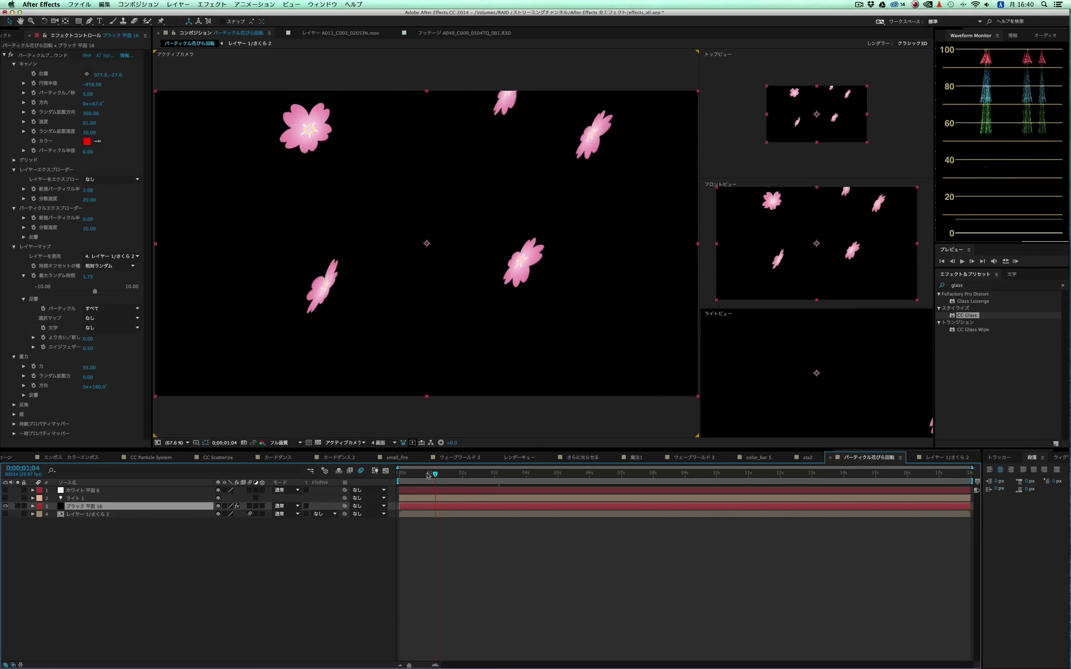
# Step: Scrub the timeline to watch the spotlit sakura petals fall over the white backdrop
pyautogui.moveTo(435, 475); pyautogui.dragTo(570, 480)
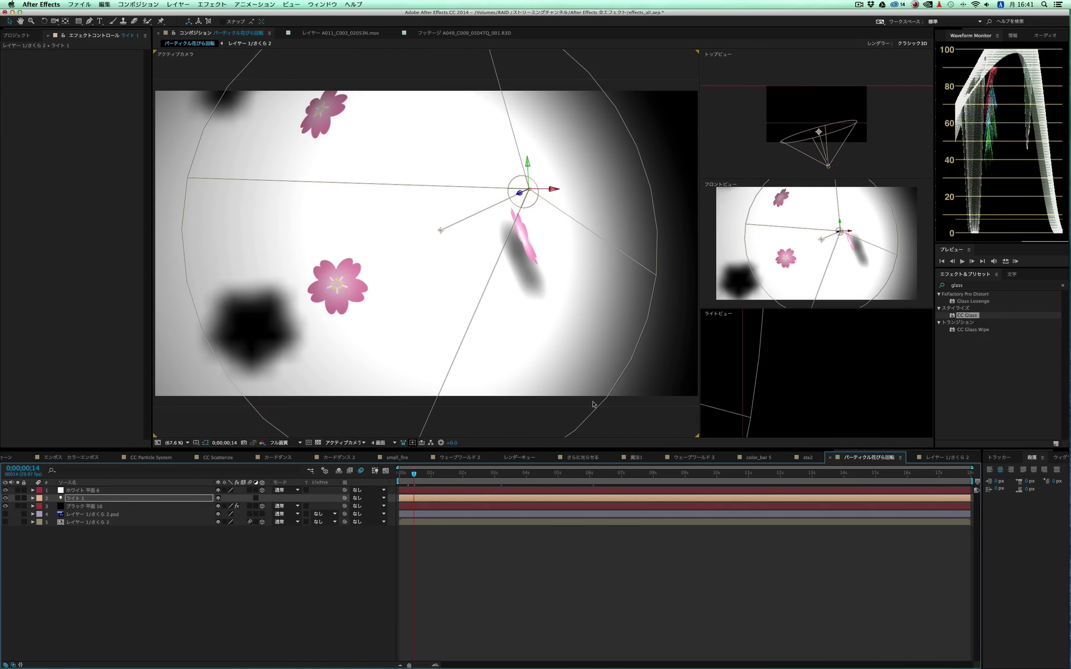
pyautogui.moveTo(414, 477); pyautogui.dragTo(489, 479)
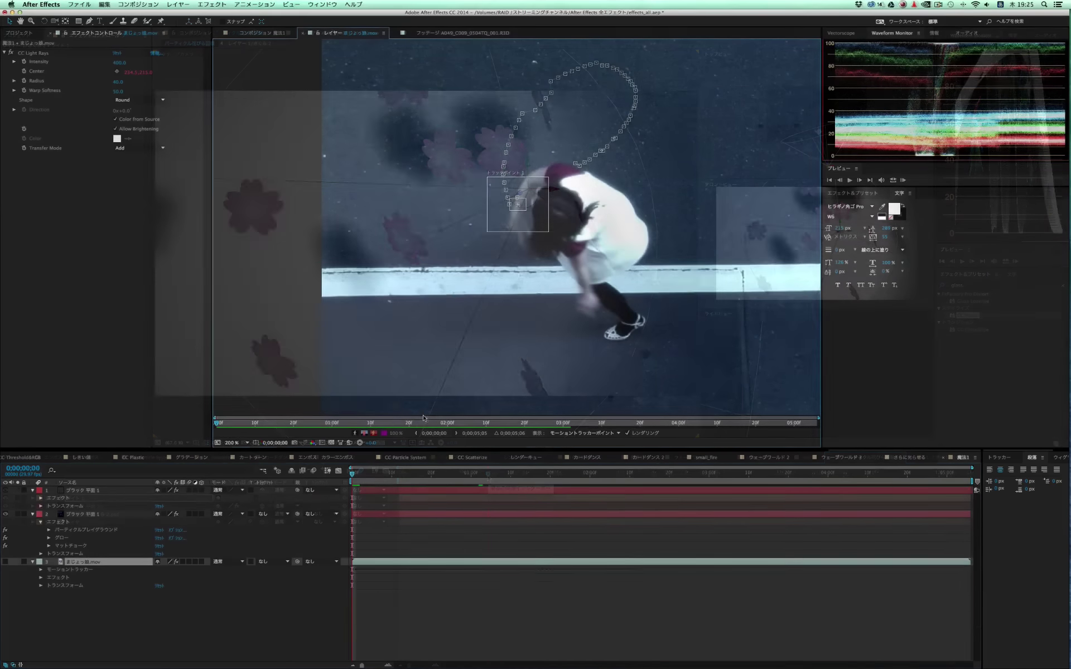
# Step: Scrub and play the まじょっ娘.mov tracked path, then select the ブラック 平面 1 particle solid
pyautogui.moveTo(259, 425); pyautogui.dragTo(485, 428)
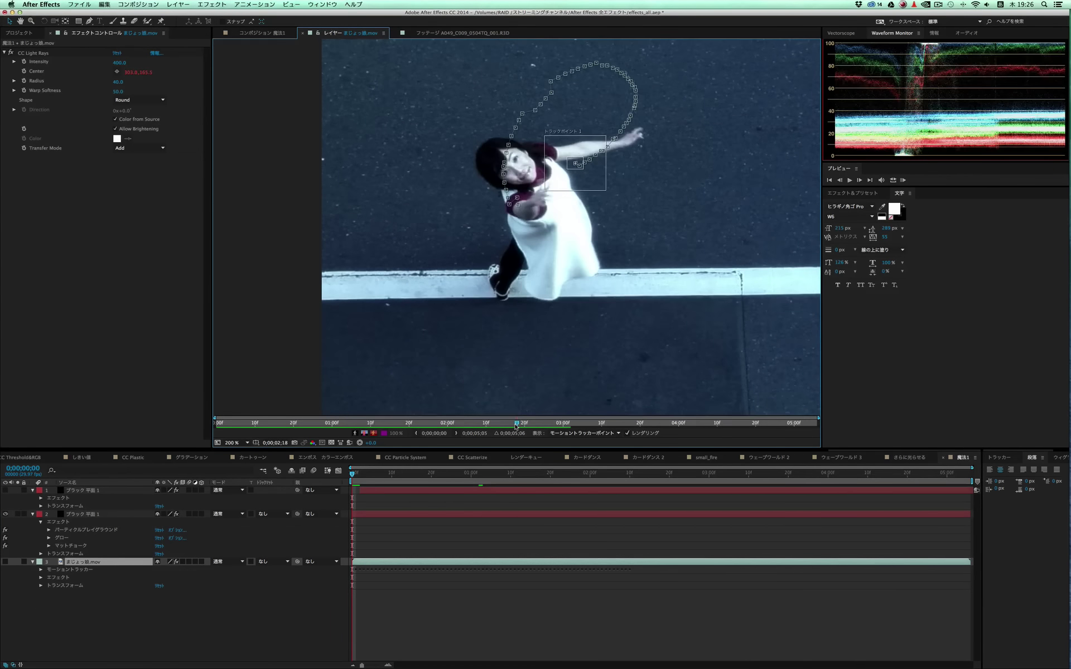
pyautogui.moveTo(484, 427); pyautogui.dragTo(243, 425)
pyautogui.press('space')
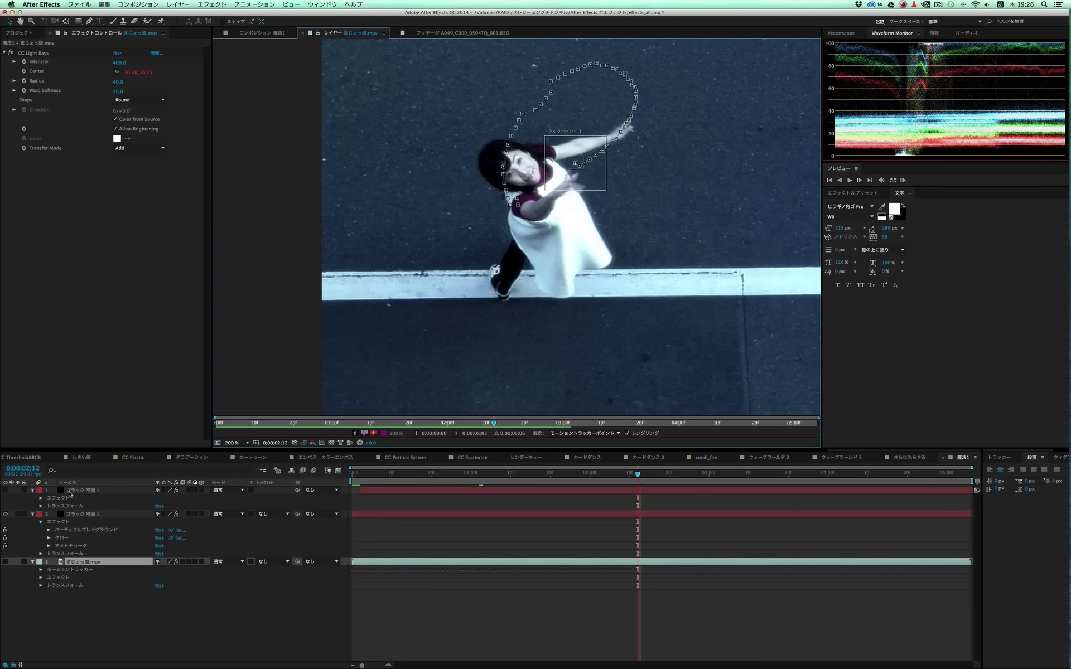
pyautogui.click(78, 514)
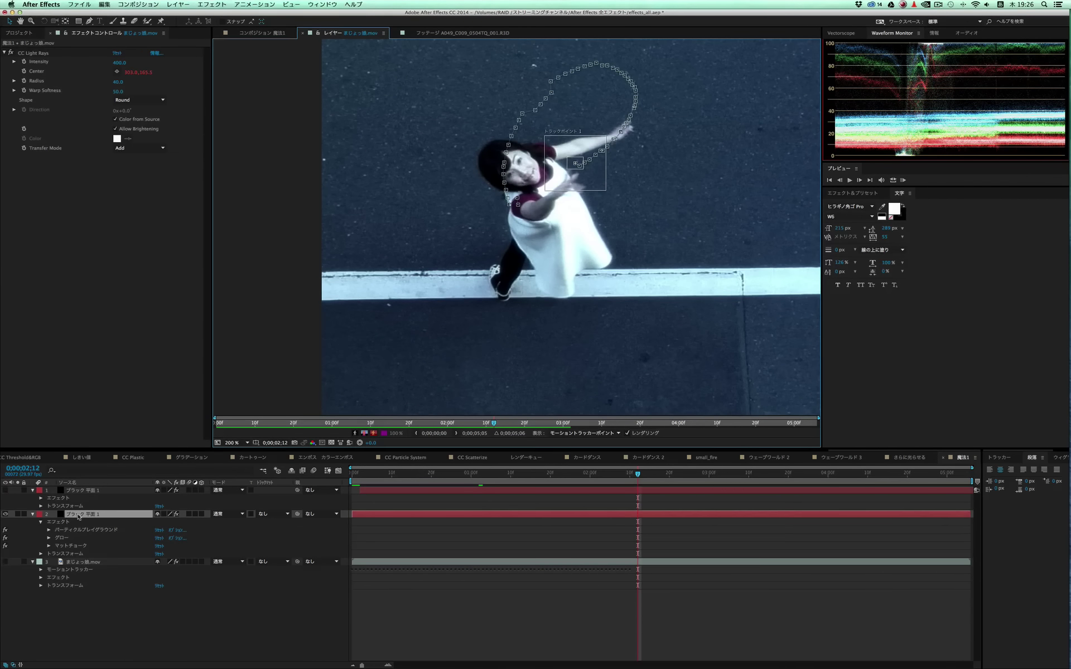
# Step: In the 魔法1 comp, confirm the Particle Playground cannon text is '+', then scrub to preview the cross trail
pyautogui.click(977, 493)
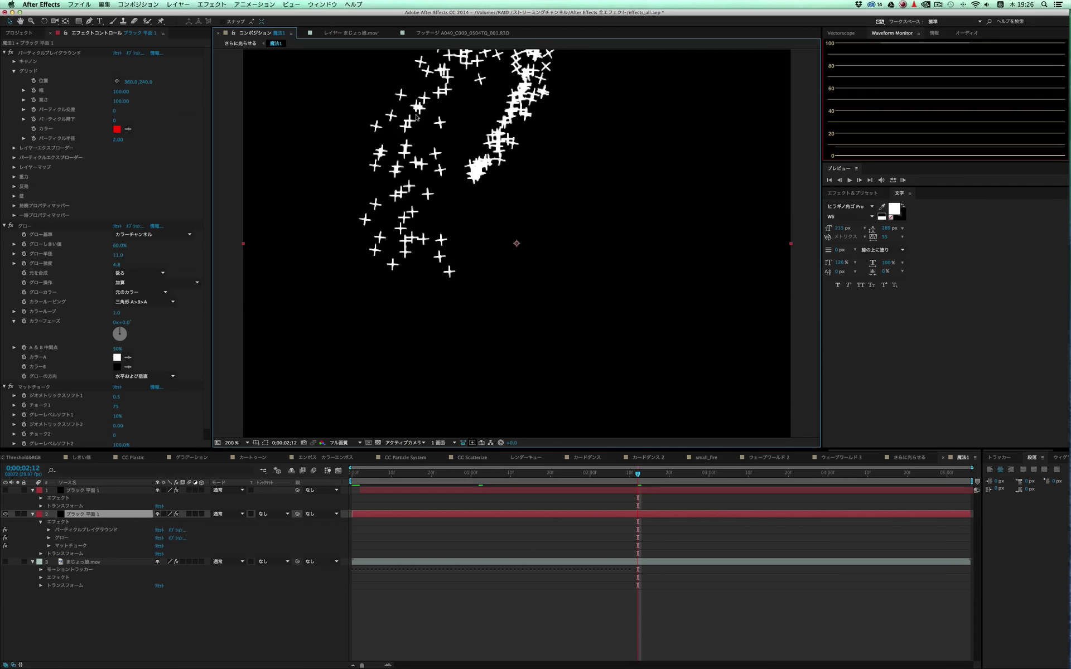
pyautogui.click(134, 54)
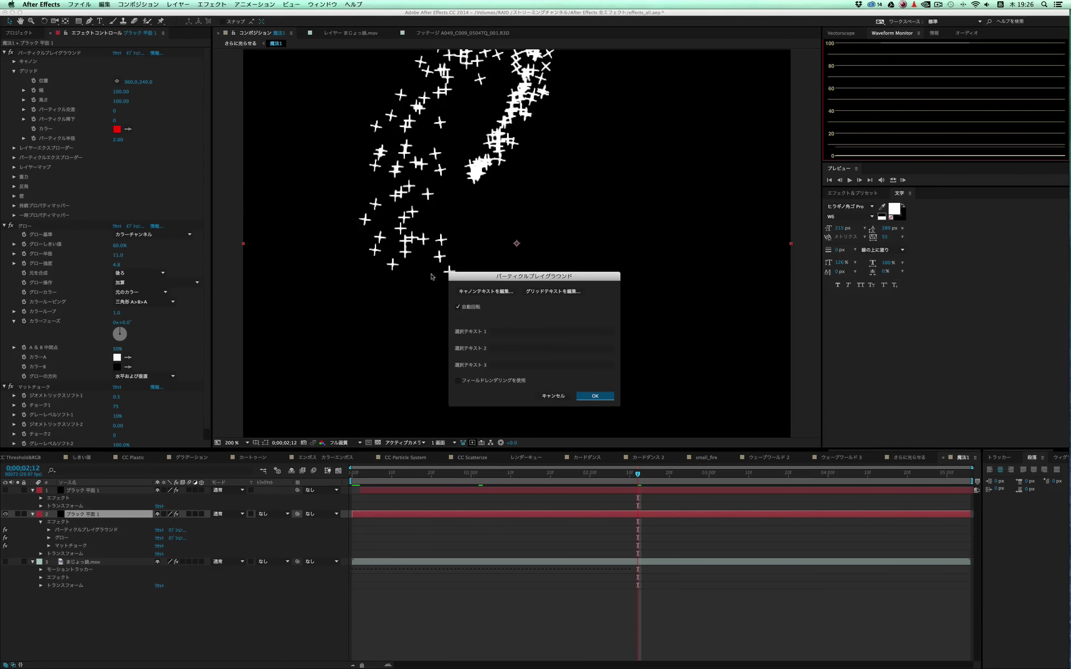
pyautogui.click(488, 291)
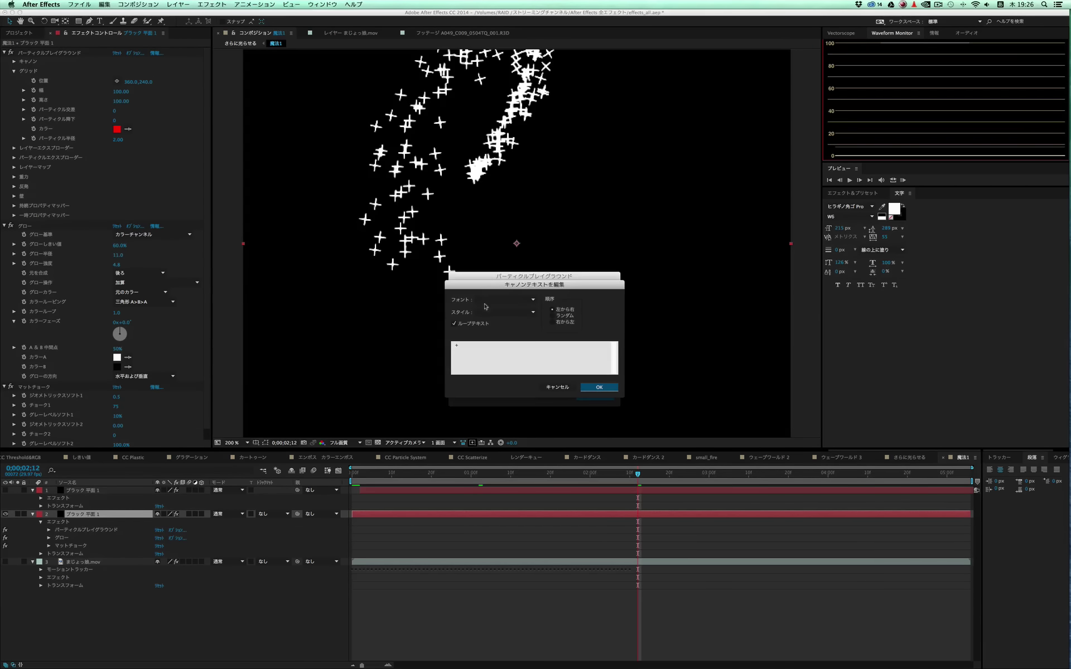
pyautogui.doubleClick(455, 347)
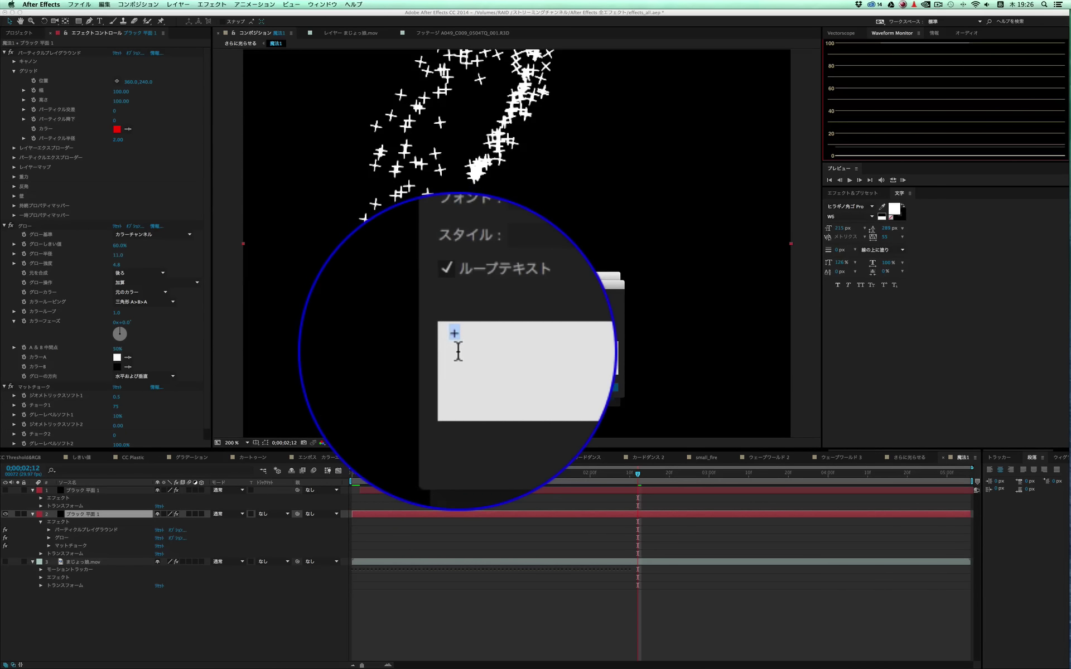
pyautogui.click(558, 390)
pyautogui.click(560, 401)
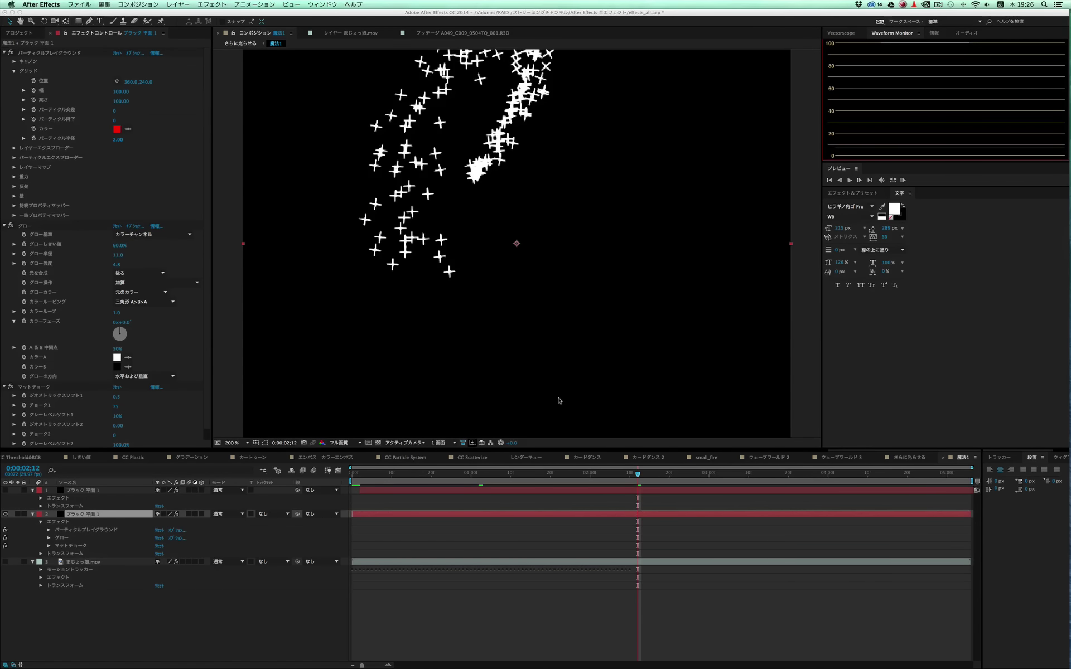
pyautogui.click(376, 479)
pyautogui.moveTo(399, 480); pyautogui.dragTo(514, 486)
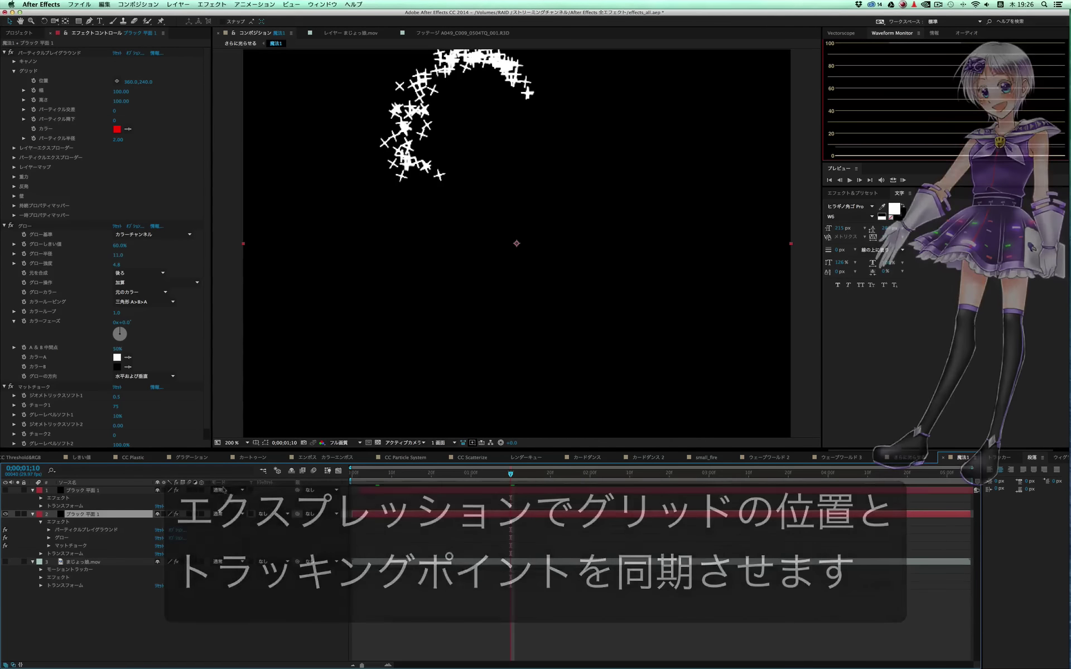
# Step: Toggle Glow off and back on, re-enable Matte Choke, and make the top solid layer visible
pyautogui.click(11, 226)
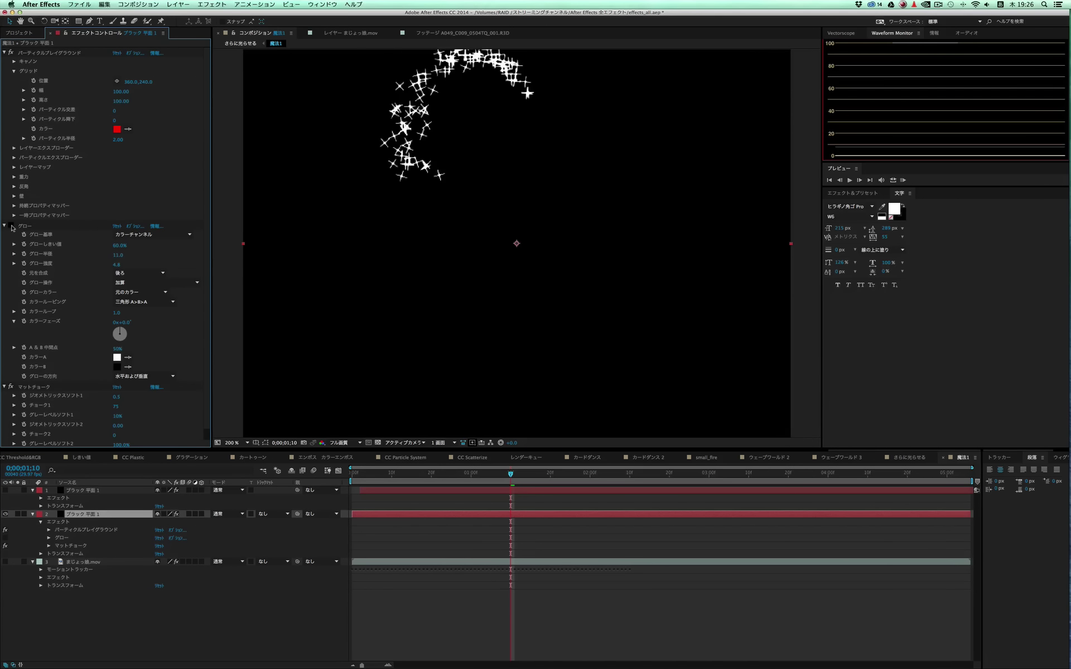
pyautogui.click(11, 387)
pyautogui.click(11, 226)
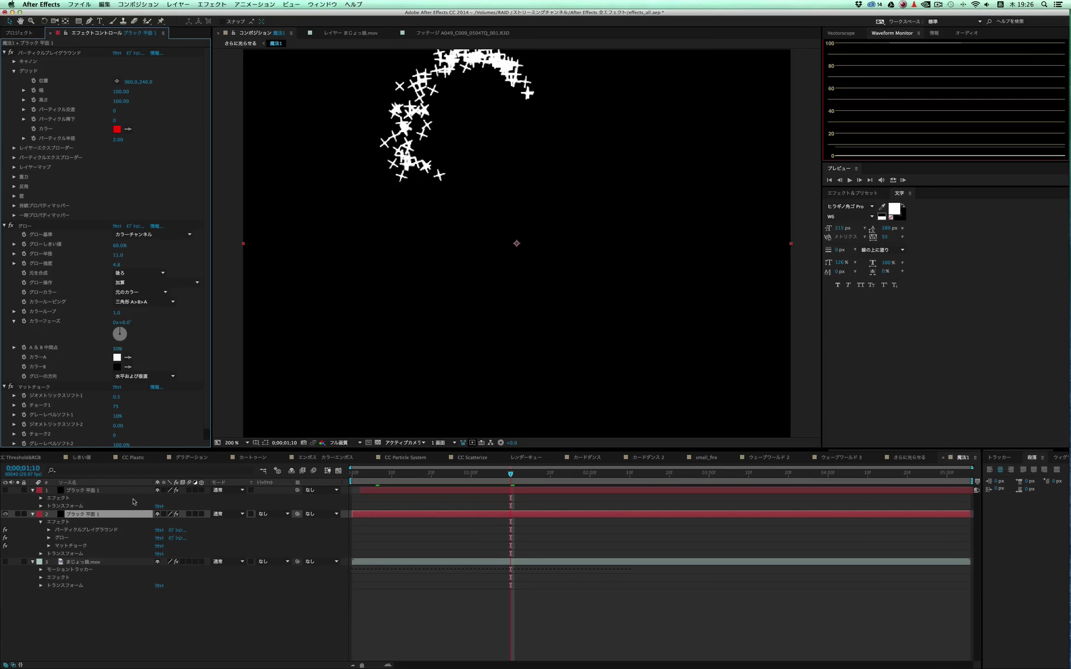
pyautogui.click(77, 492)
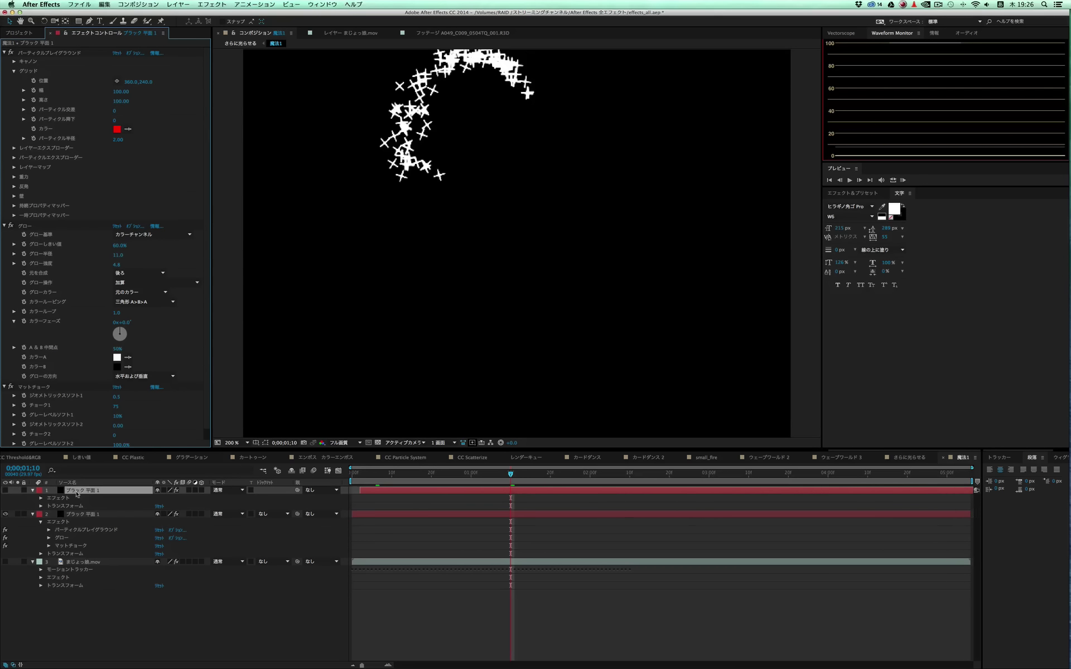
pyautogui.click(6, 490)
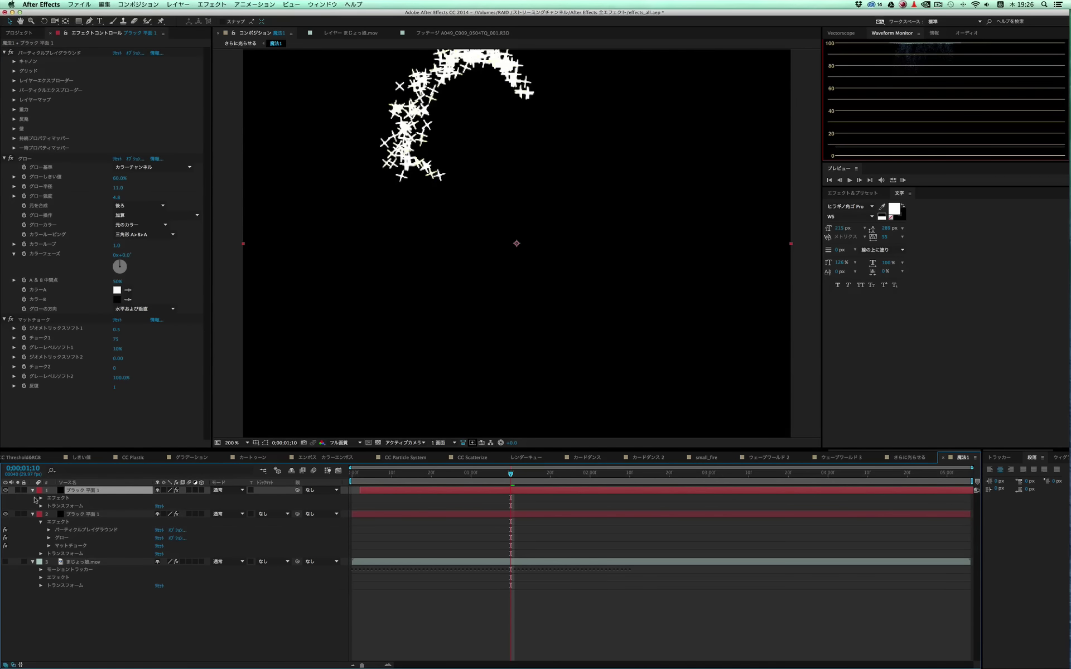